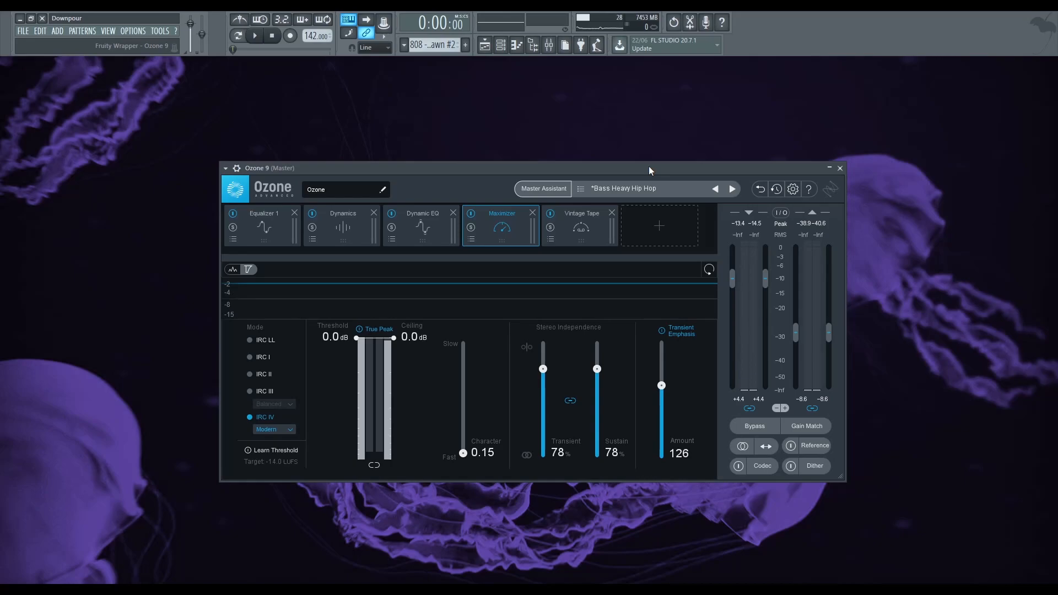
Step: Reset the Maximizer's Stereo Independence, Transient Emphasis amount and Character to 0
left_click_drag(597, 368, 604, 489)
left_click_drag(663, 386, 661, 474)
left_click_drag(463, 453, 465, 467)
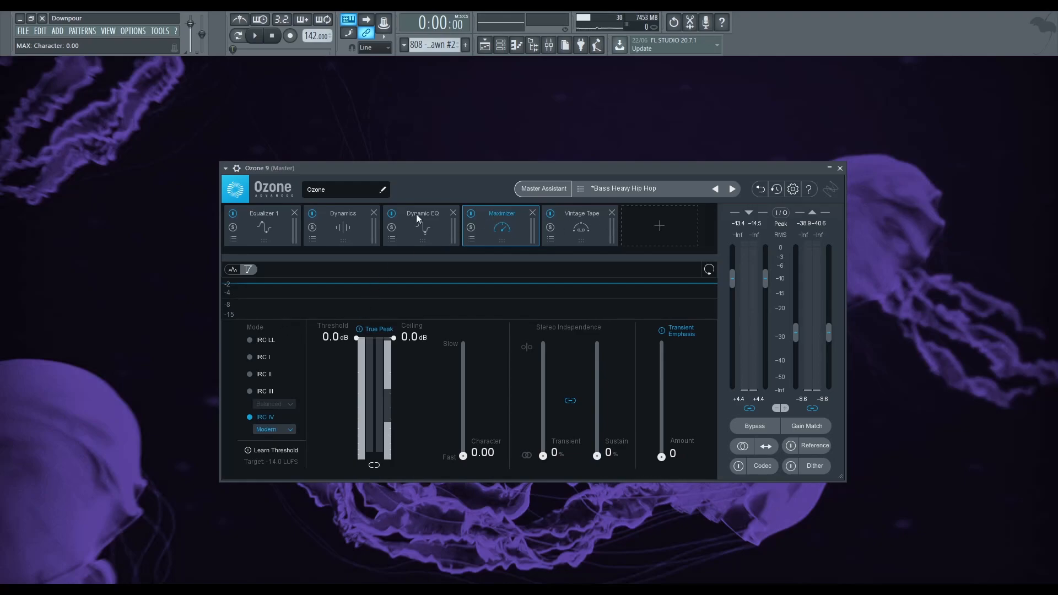
Step: Play the song from just before bar 17 to hear the full mastering chain, and stop playback
left_click(255, 36)
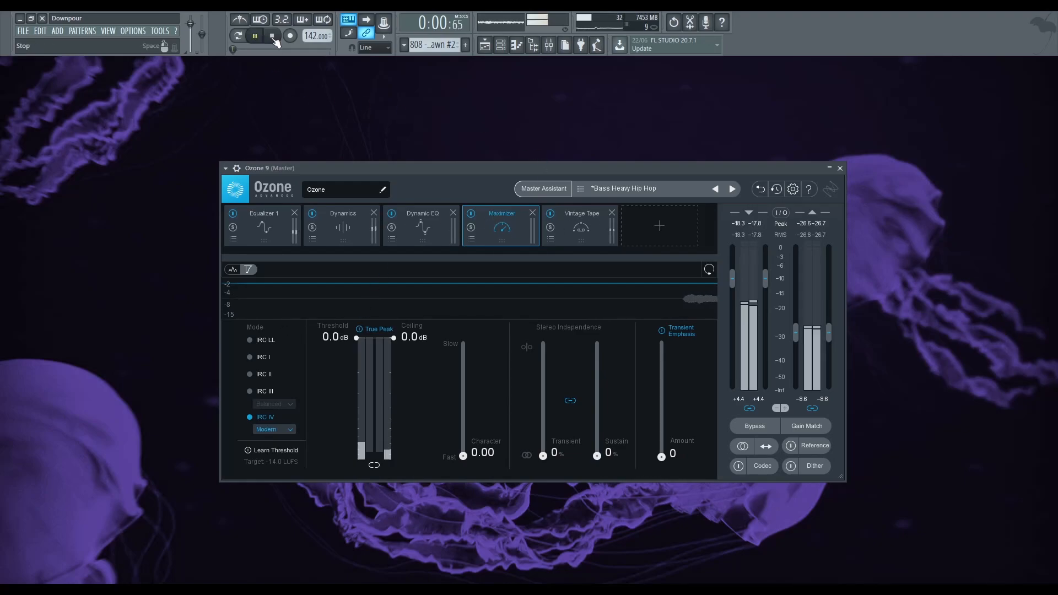
key("F5")
left_click(222, 87)
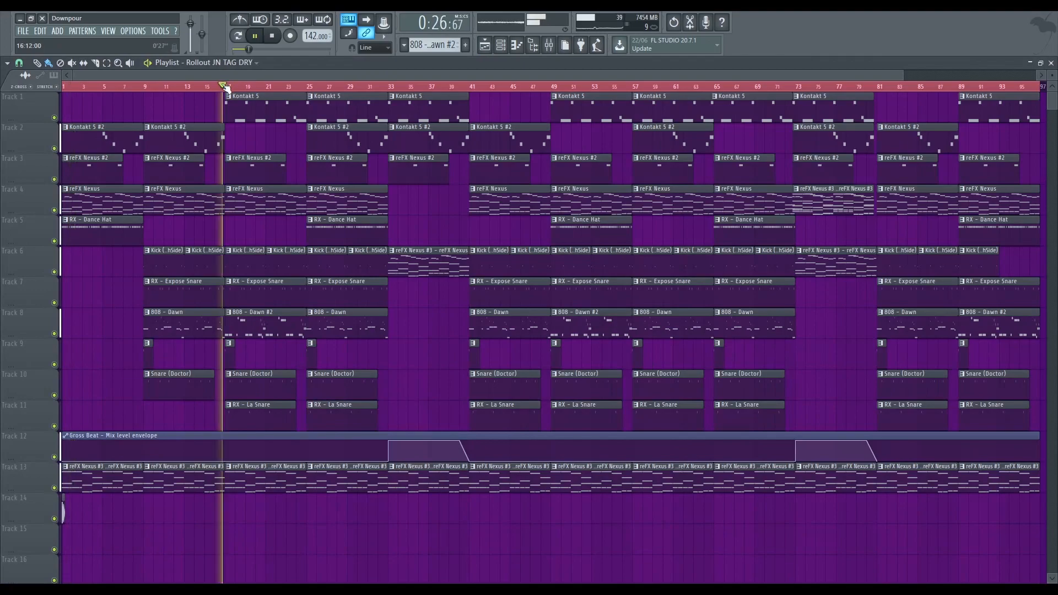
left_click(1050, 63)
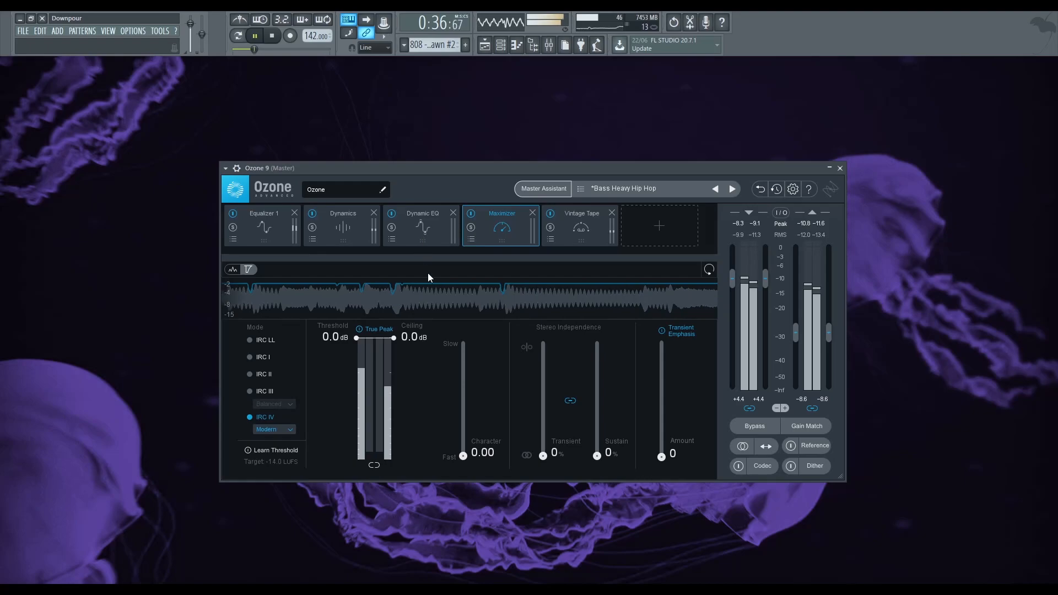
left_click(272, 36)
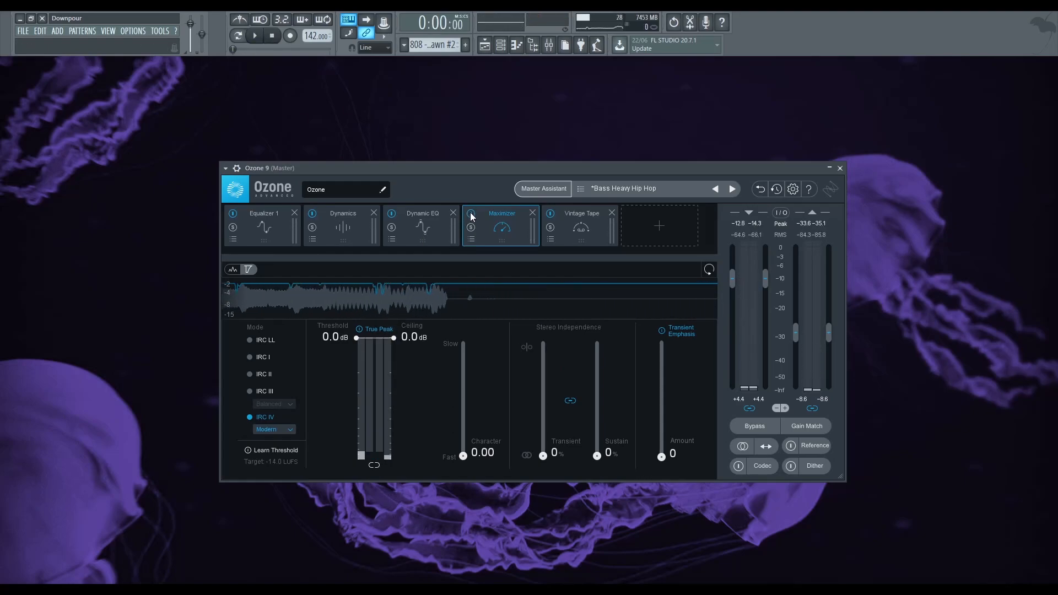
Step: Bypass the Dynamic EQ, Dynamics, Equalizer 1 and Vintage Tape modules, leaving only the Maximizer active
left_click(391, 213)
left_click(312, 213)
left_click(233, 213)
left_click(550, 213)
Step: Select bars 25 to 33 in the playlist as the playback section and briefly play it
key("space")
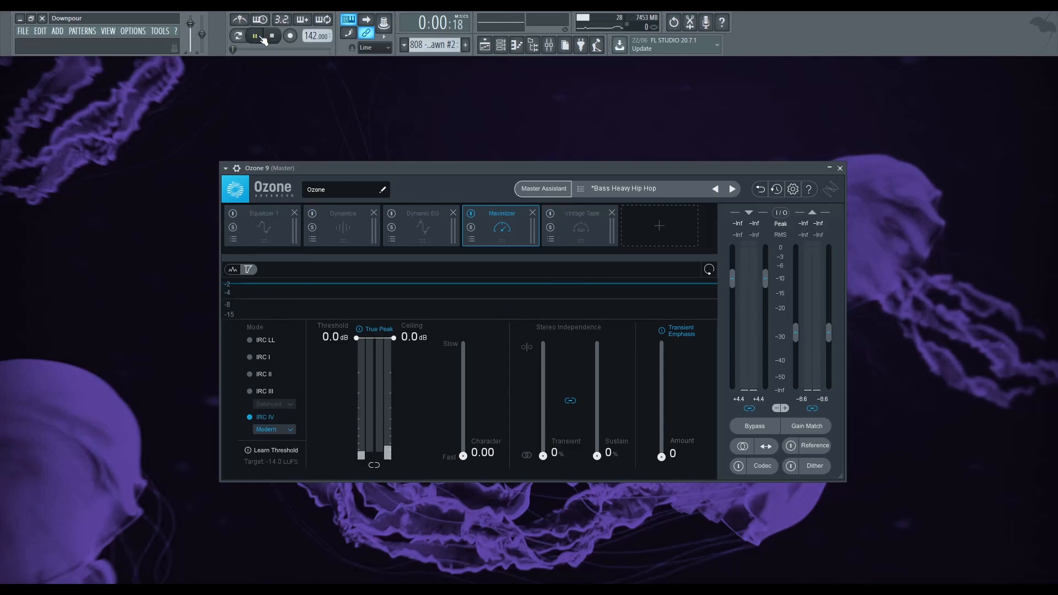
left_click(484, 45)
left_click(307, 90)
left_click_drag(307, 89, 393, 89)
scroll(392, 87, "up", 5)
key("space")
left_click(1051, 63)
key("space")
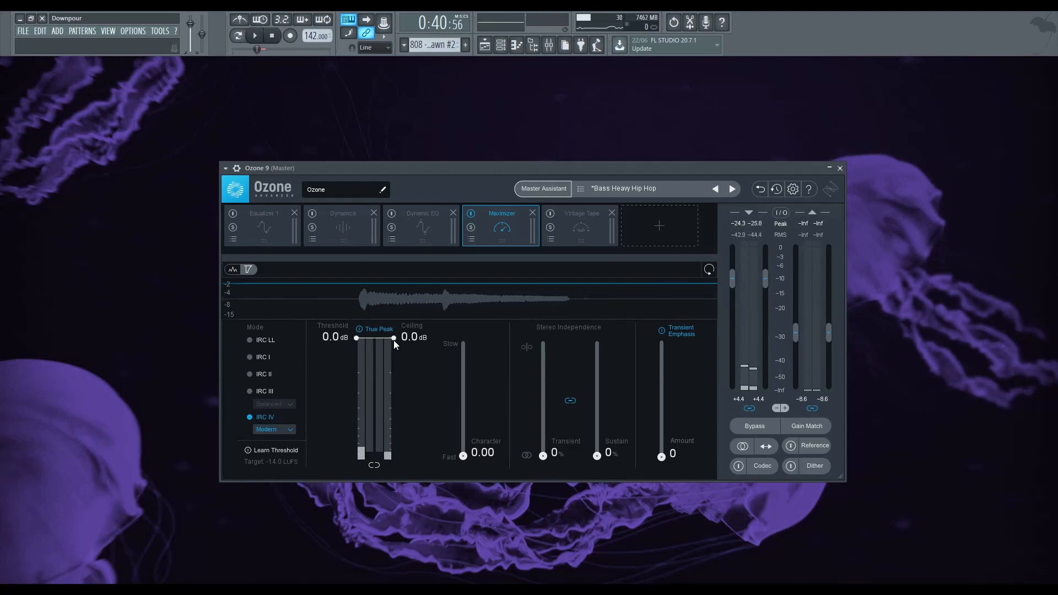
Step: Set the Maximizer's ceiling to -0.1 dB
left_click_drag(396, 340, 392, 342)
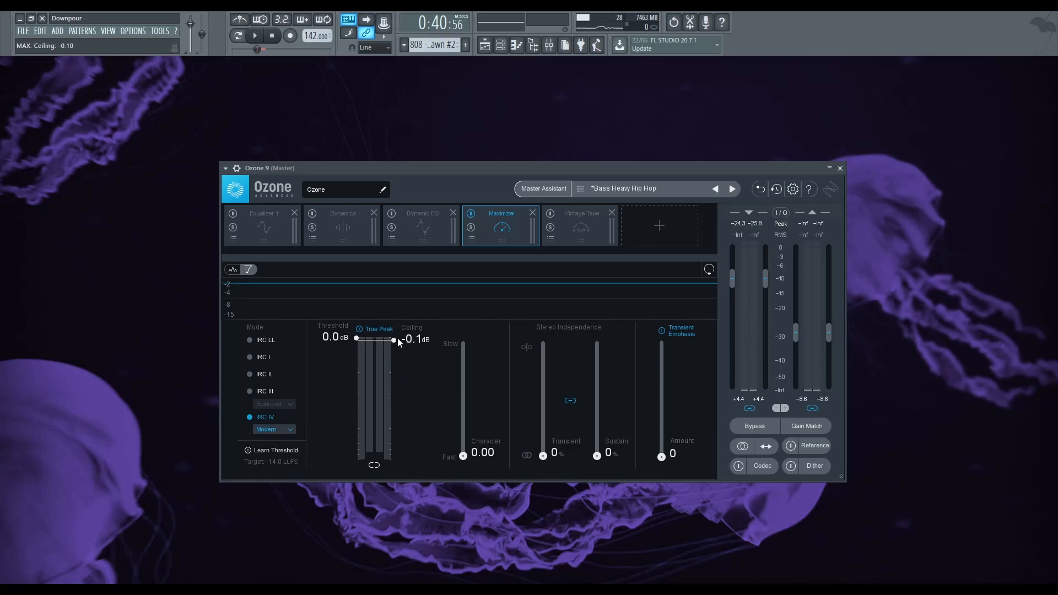
left_click_drag(395, 342, 391, 342)
left_click_drag(391, 339, 388, 359)
left_click_drag(390, 358, 394, 343)
Step: Lower the Maximizer's threshold to -9.2 dB while the section plays, and stop playback
left_click(355, 339)
key("space")
left_click_drag(354, 343, 356, 429)
key("space")
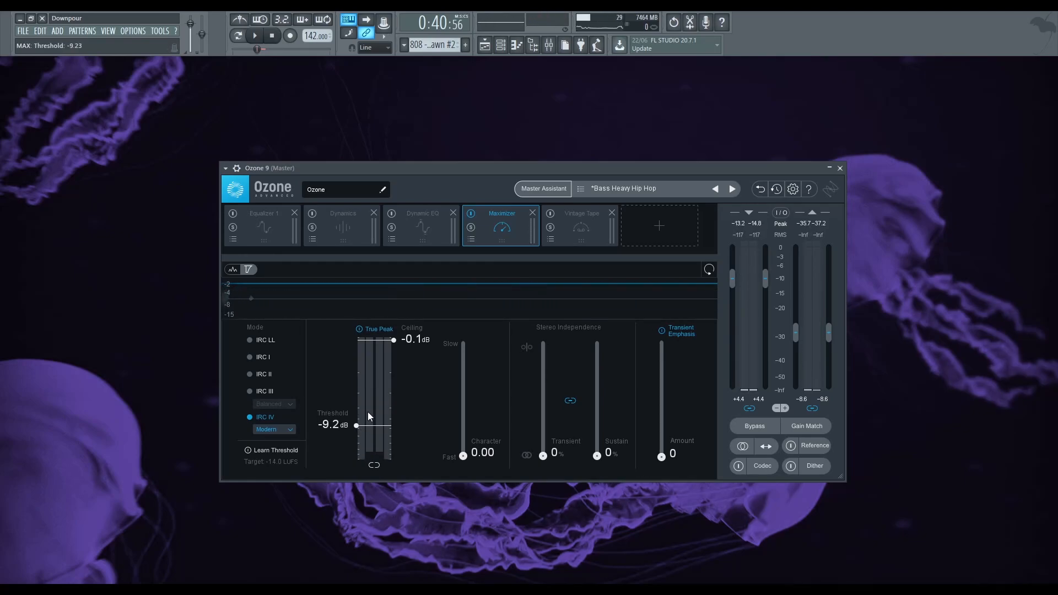
Step: Adjust the Maximizer's threshold to -4.0 dB while the section plays, and stop playback
left_click_drag(356, 426, 358, 411)
left_click(254, 35)
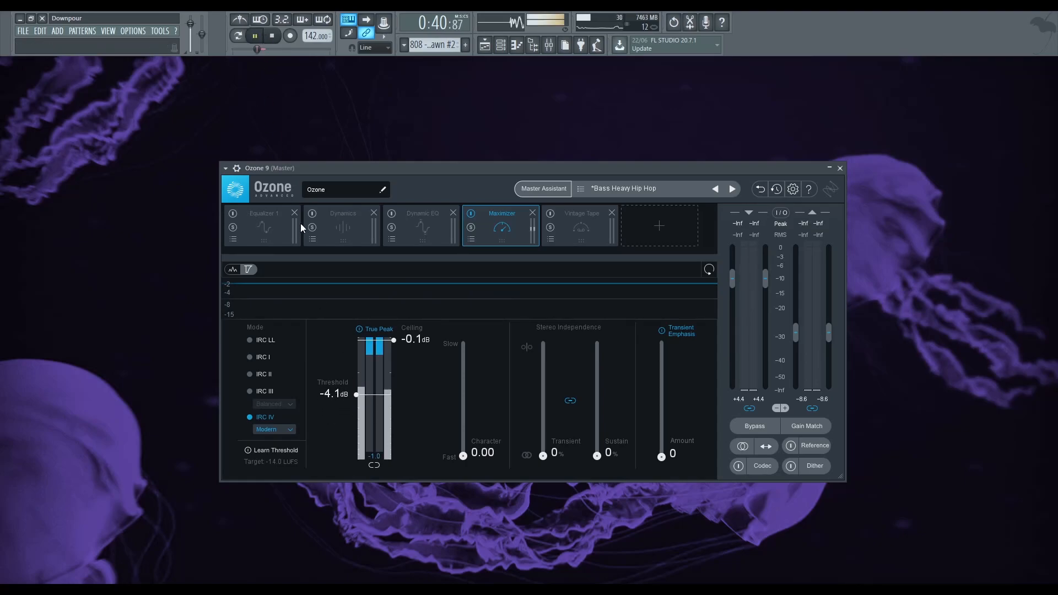
left_click_drag(356, 394, 358, 398)
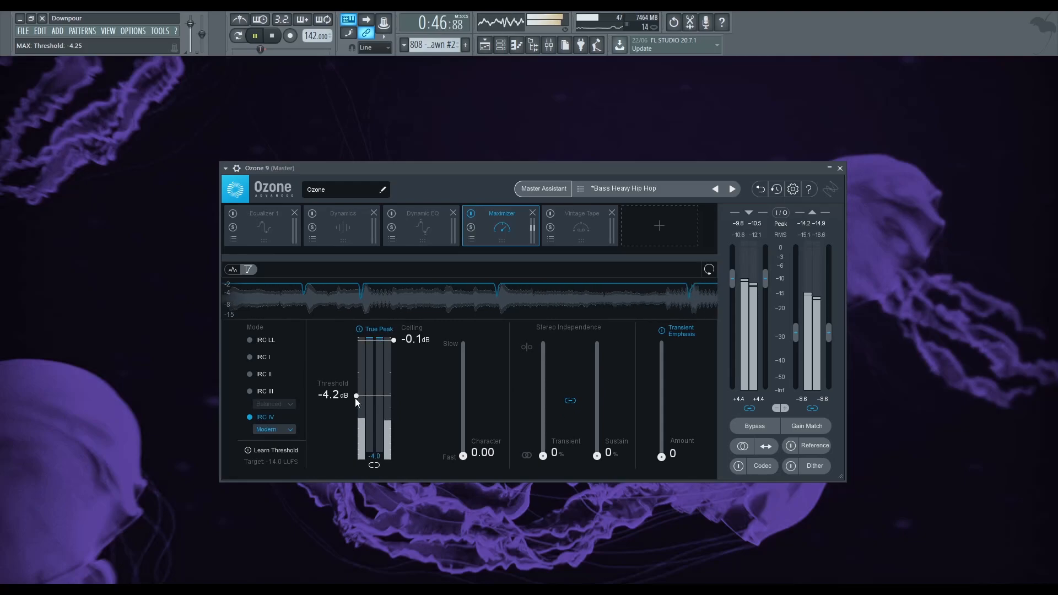
left_click_drag(354, 395, 356, 393)
key("space")
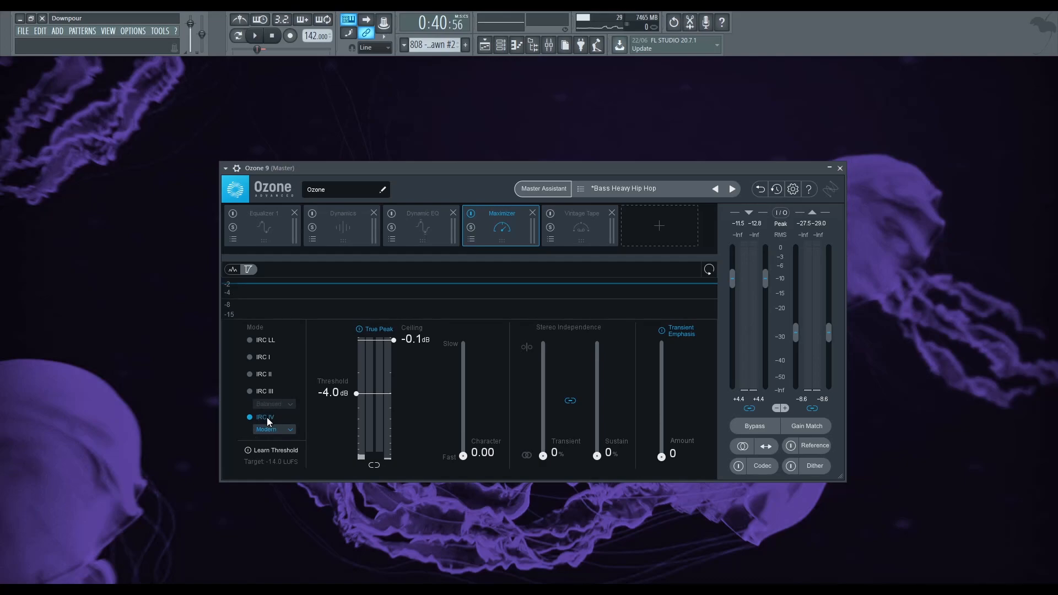
Step: Change the IRC IV limiting style to Classic
left_click(272, 438)
left_click(272, 433)
left_click(271, 442)
Step: Raise Character to 10.00, set the threshold to -5.1 dB during playback, and listen to the section again
left_click_drag(465, 435, 467, 335)
left_click(255, 35)
left_click_drag(356, 393, 352, 402)
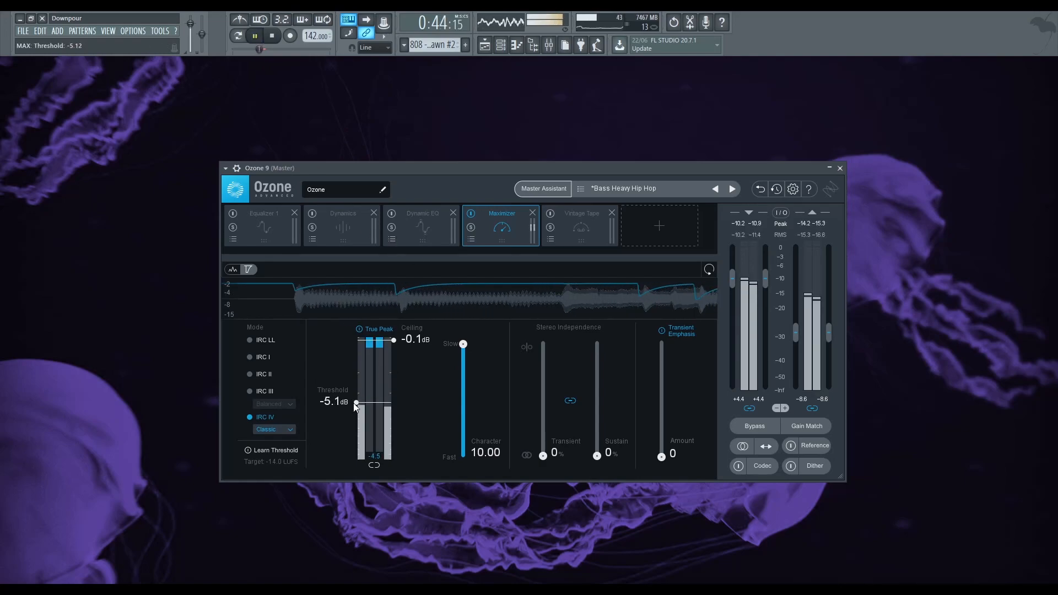
mouse_move(462, 344)
left_mouse_down()
mouse_move(456, 500)
mouse_move(458, 337)
left_mouse_up()
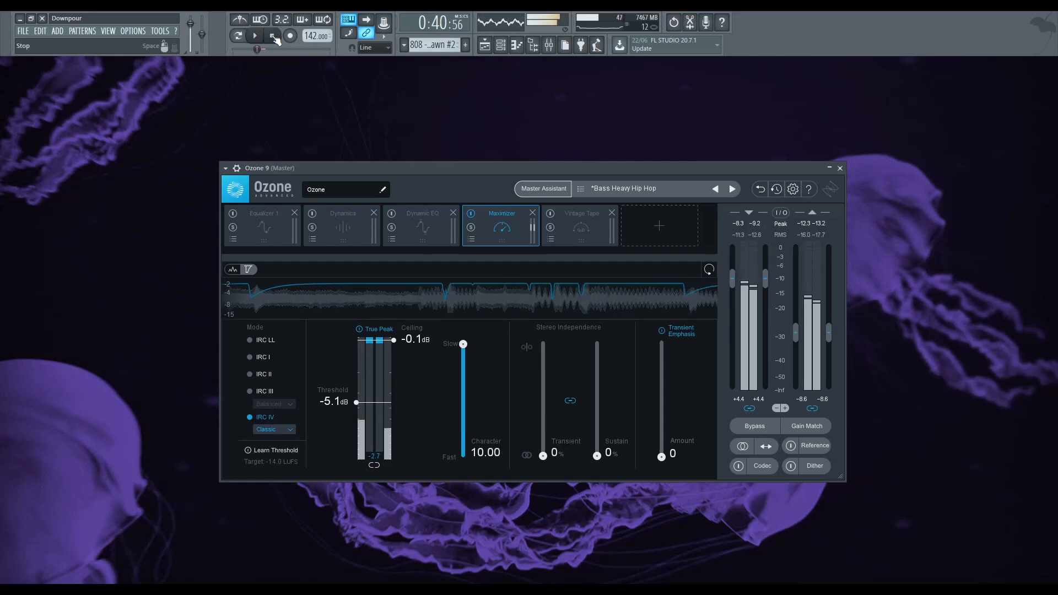
key("space")
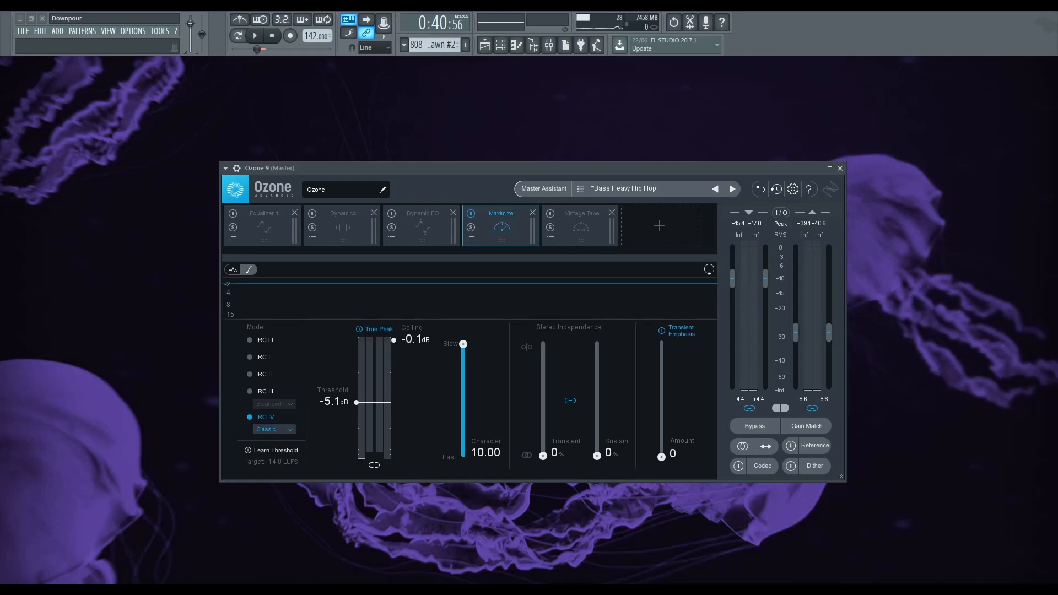
left_click(264, 34)
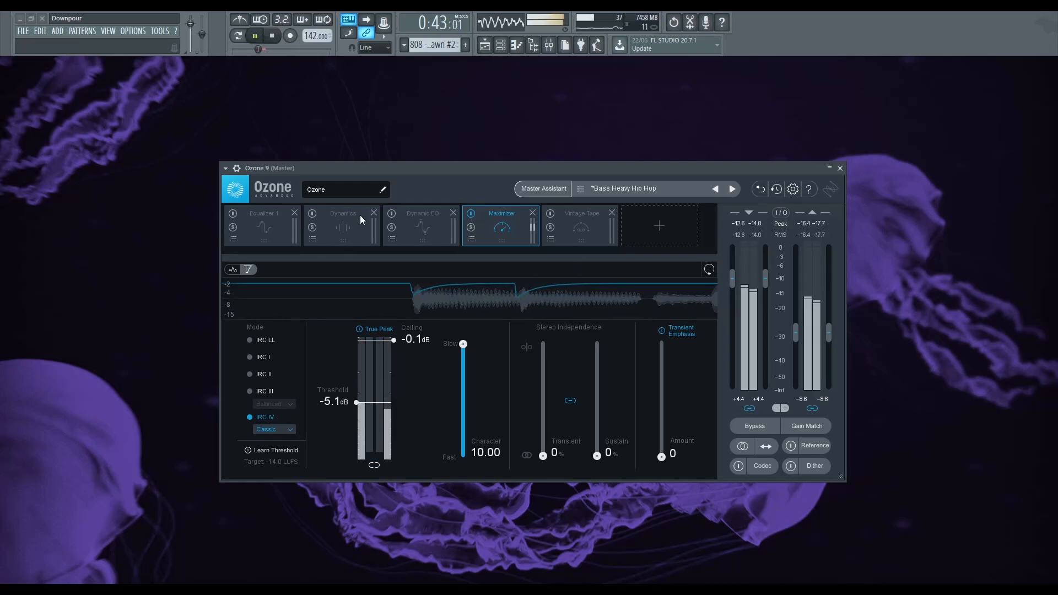
left_click(271, 38)
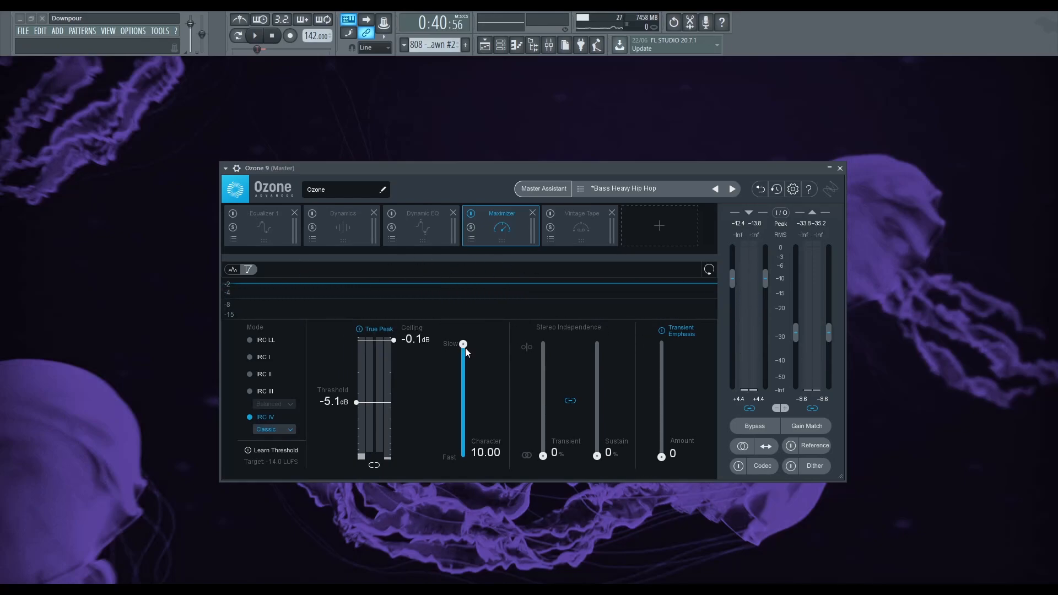
Step: Lower Character to 0.25 and play the section to hear the fast setting
left_click_drag(463, 345, 463, 453)
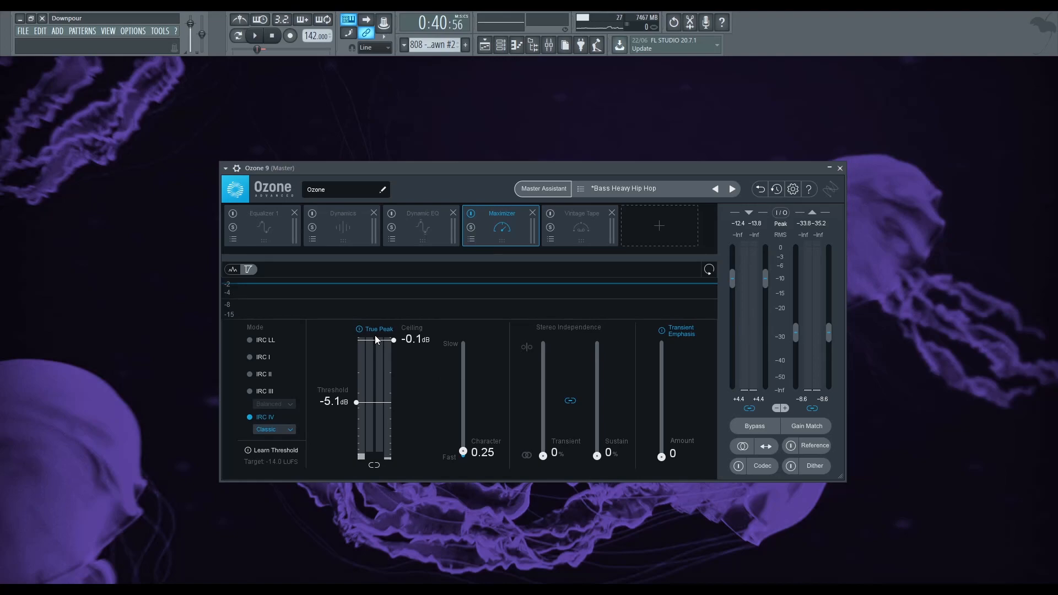
left_click(257, 36)
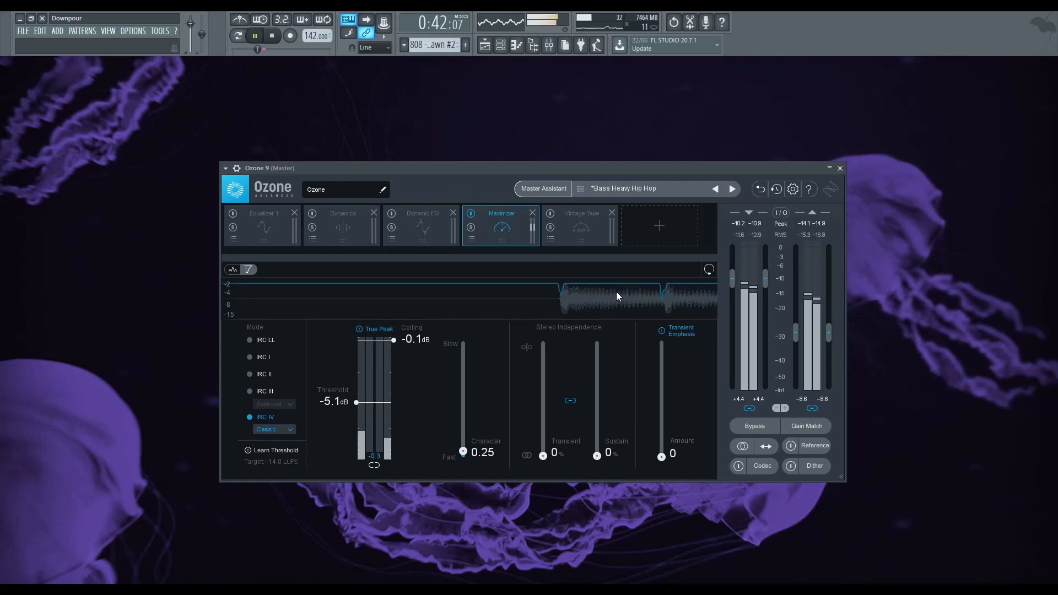
left_click(272, 37)
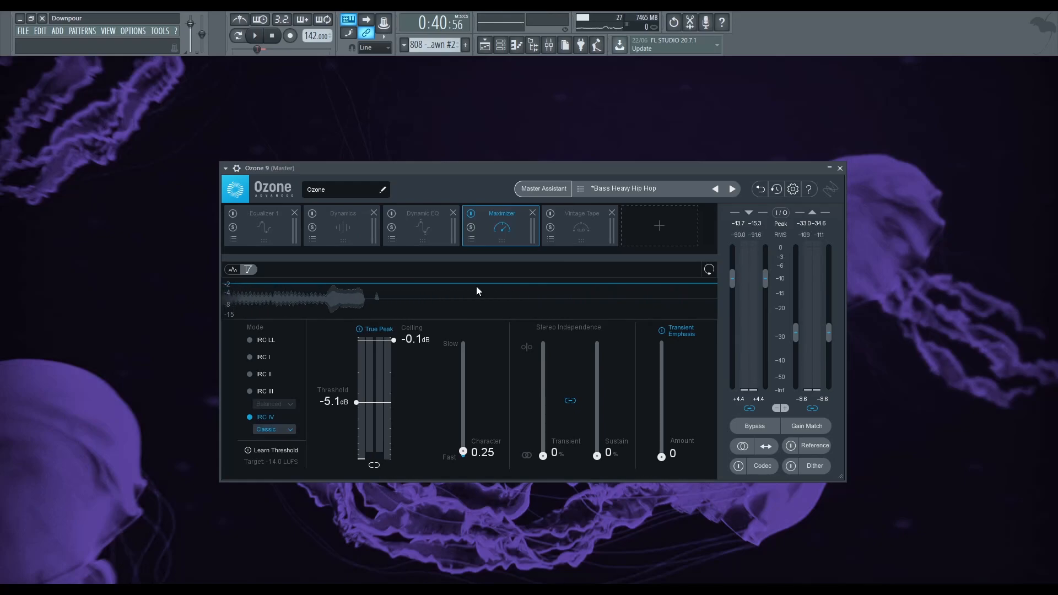
Step: Raise Character back to 10.00 and play the section to hear the slow setting
left_click_drag(464, 455, 464, 452)
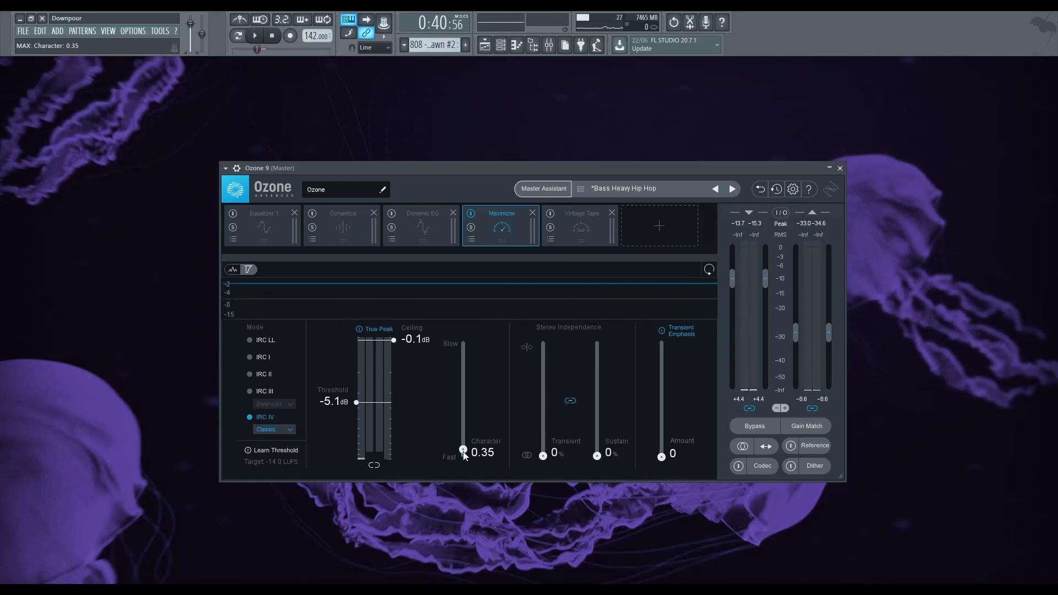
left_click_drag(468, 439, 471, 344)
left_click(255, 36)
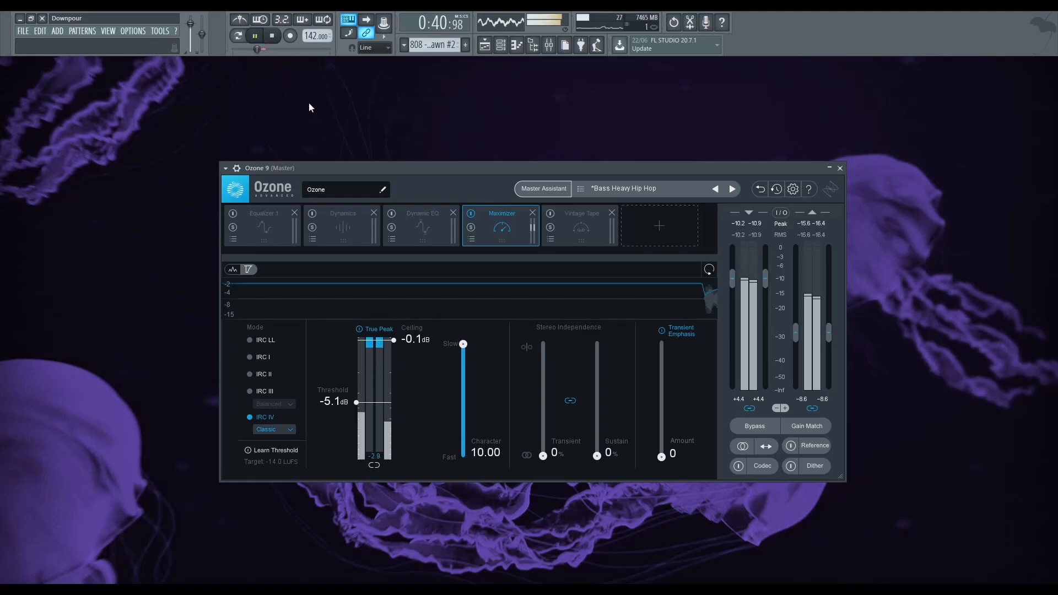
left_click(274, 36)
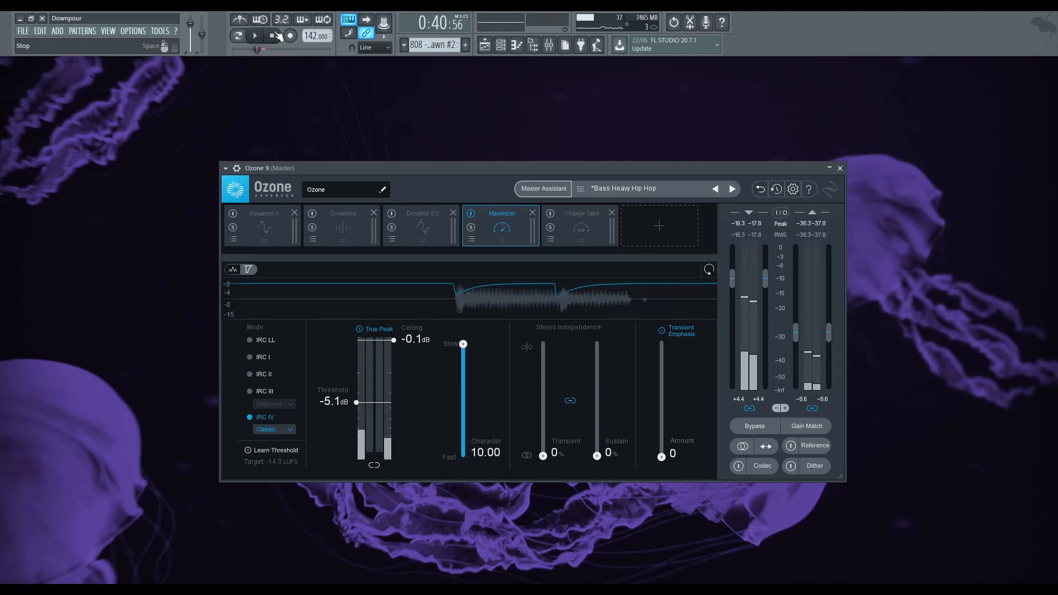
Step: Set Character to 0.20, raise the linked Transient and Sustain stereo independence to 50%, and start playback
left_click_drag(463, 346, 463, 458)
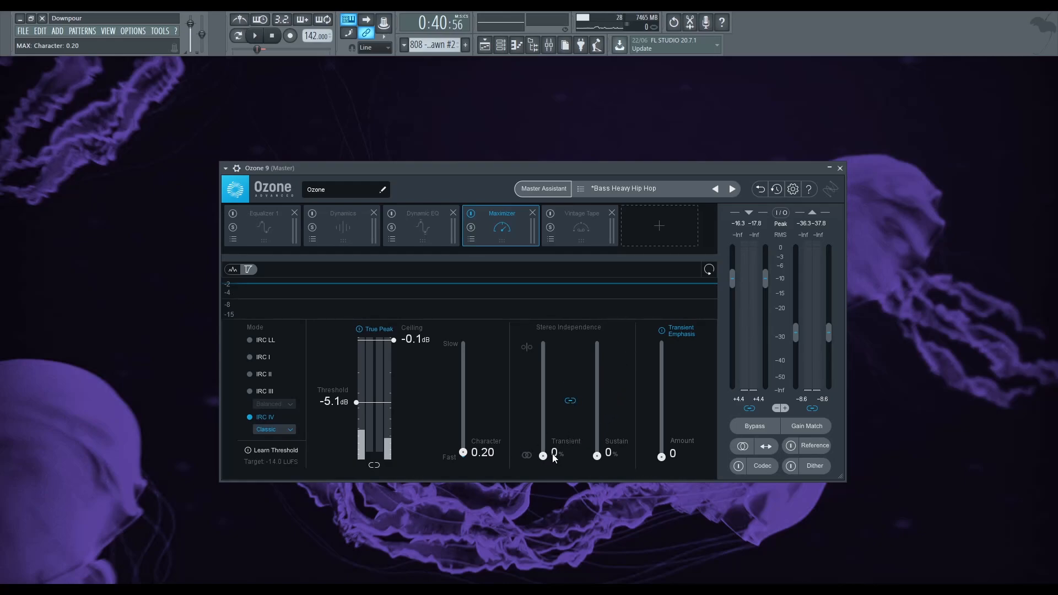
left_click_drag(545, 458, 552, 412)
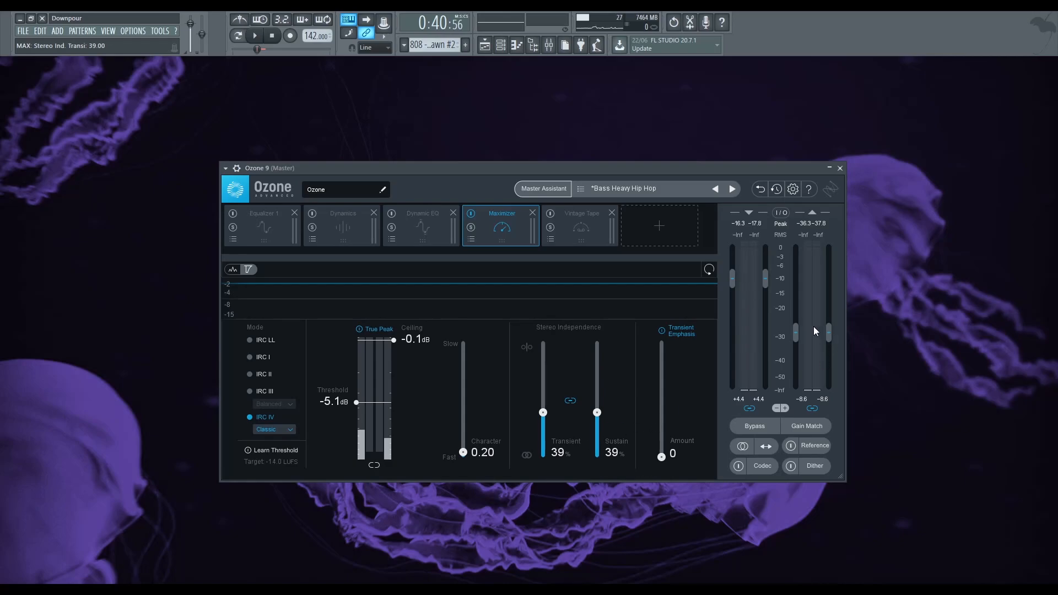
left_click_drag(599, 414, 592, 402)
left_click(255, 35)
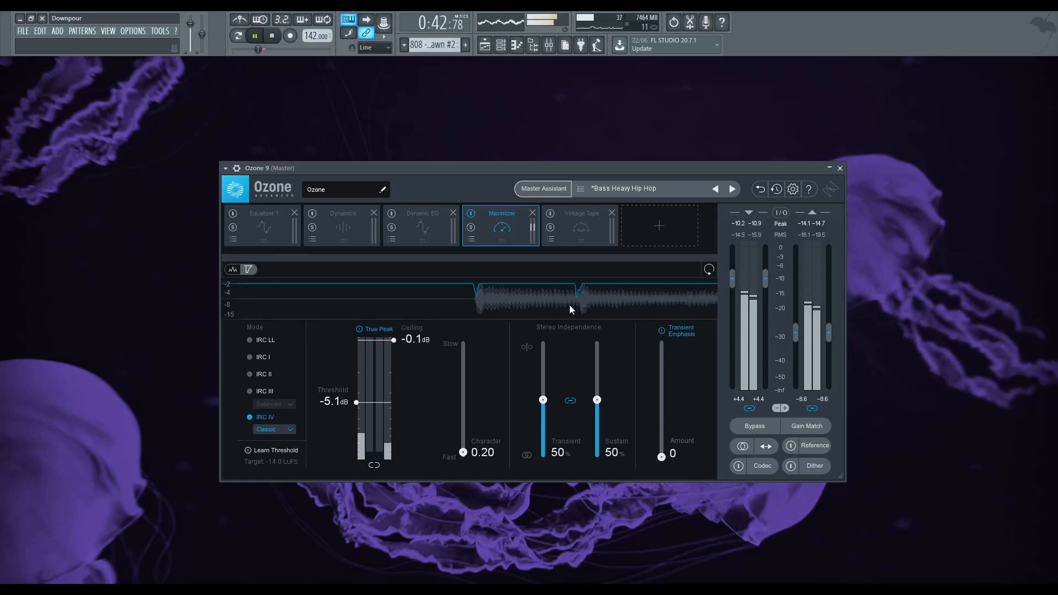
Step: Unlink the Stereo Independence sliders and audition the section with Transient at 43% and Sustain at 100%
left_click_drag(597, 399, 595, 341)
left_click(273, 36)
left_click(572, 401)
left_click(254, 36)
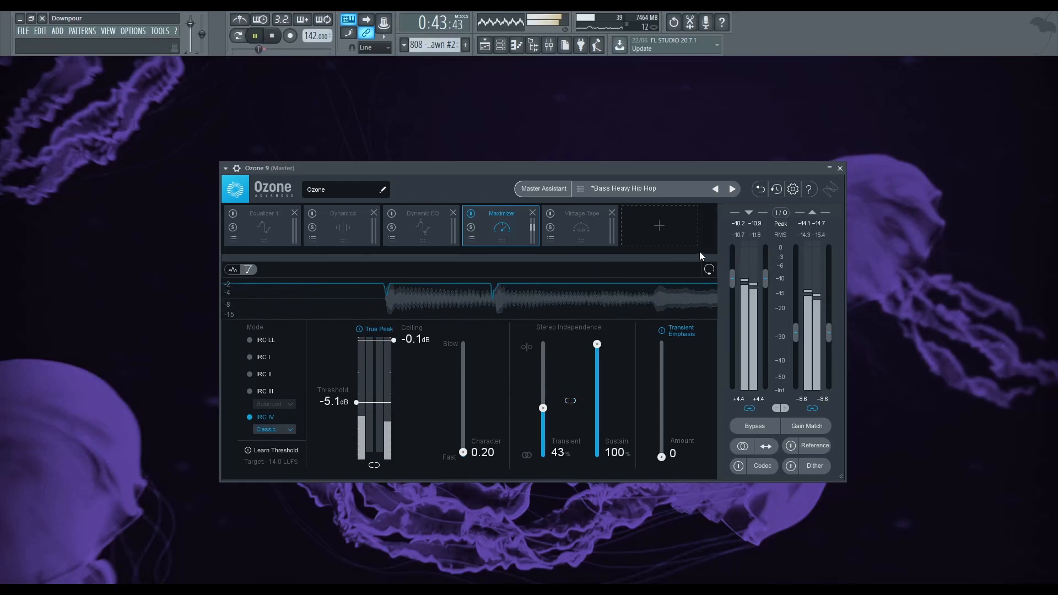
left_click(271, 35)
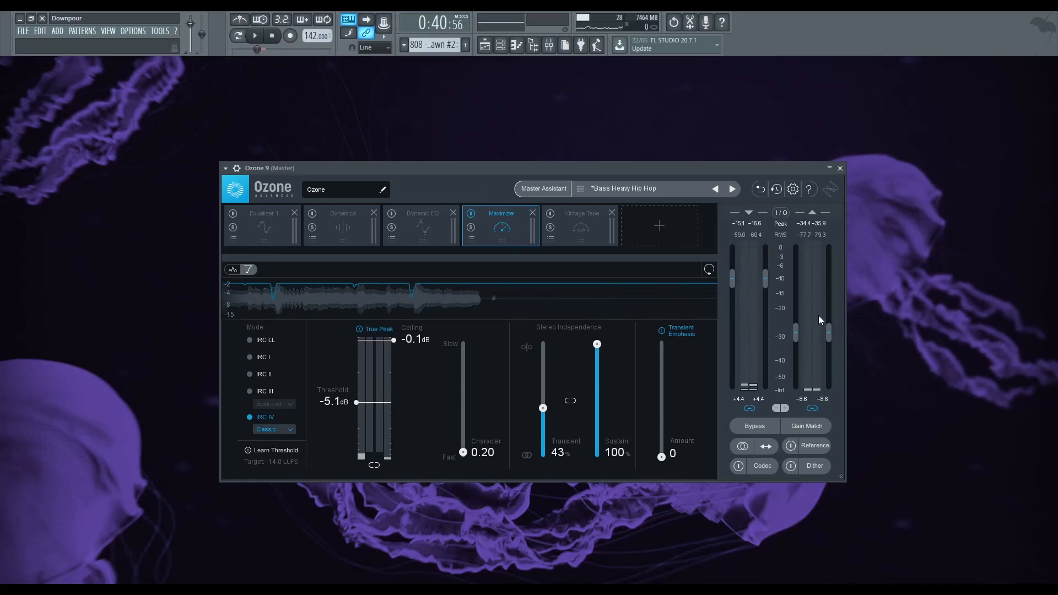
Step: Relink the Stereo Independence sliders at 52% for Transient and Sustain, and briefly play the section
left_click_drag(596, 344, 540, 411)
left_click(571, 401)
left_click_drag(597, 410, 597, 398)
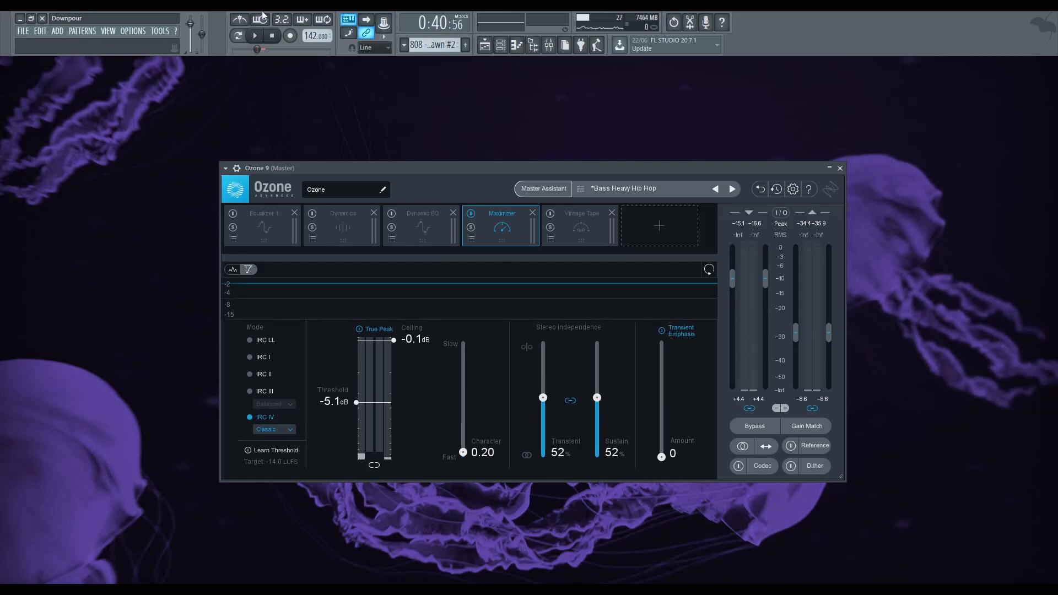
key("space")
left_click(280, 35)
Step: Audition the section with unlinked Stereo Independence, setting Transient to 97% and Sustain to 29%
left_click_drag(543, 397, 542, 347)
left_click(255, 35)
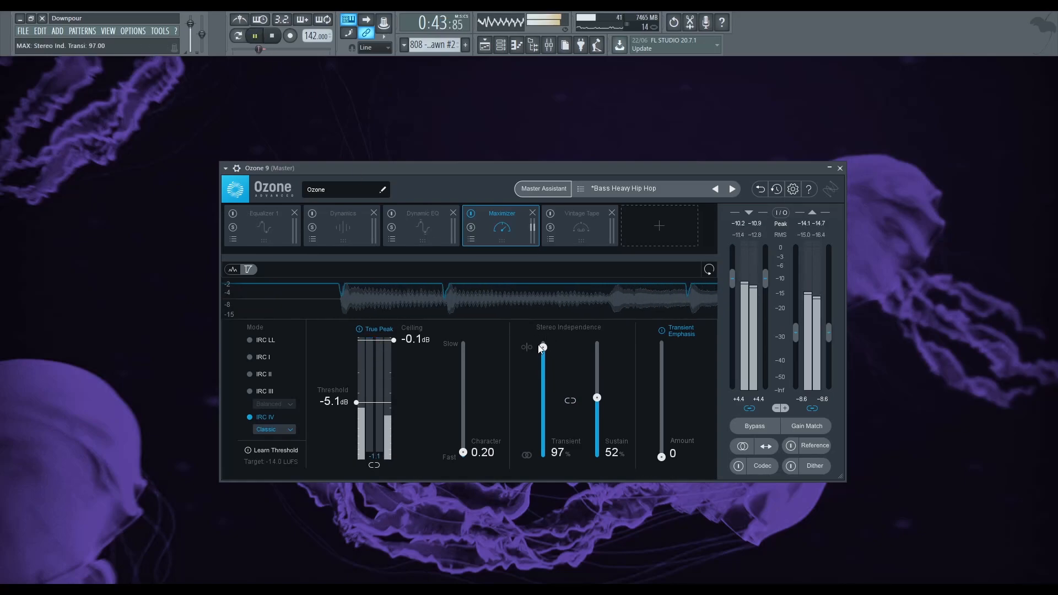
key("space")
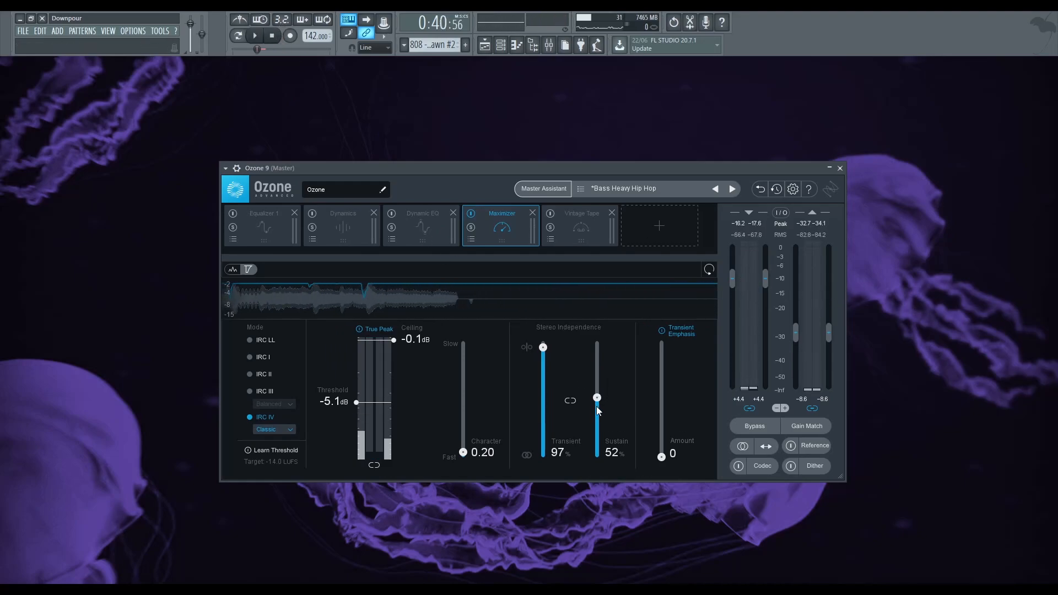
left_click_drag(596, 397, 601, 425)
left_click(255, 36)
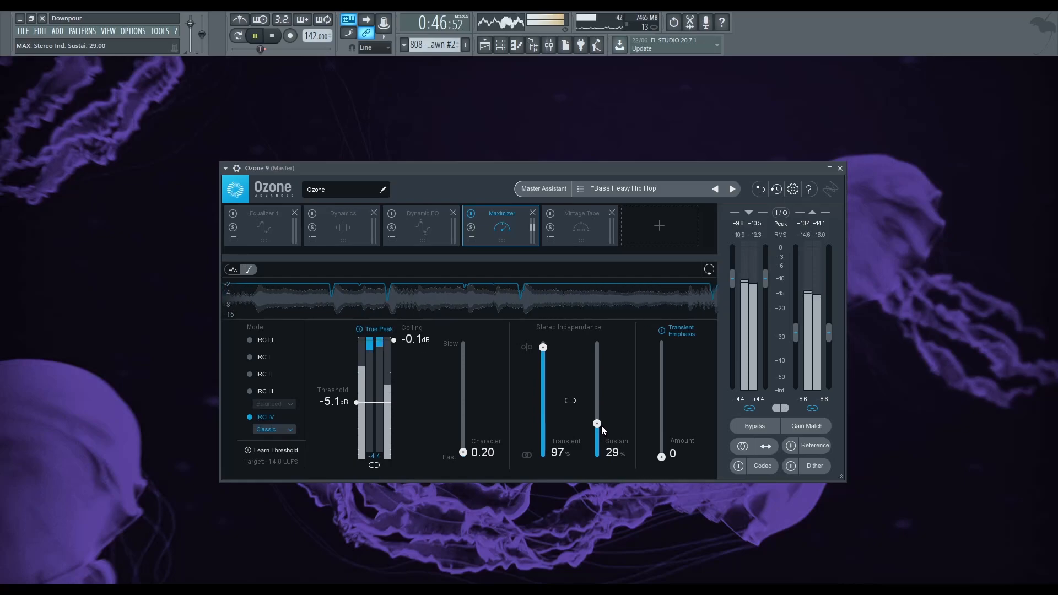
key("space")
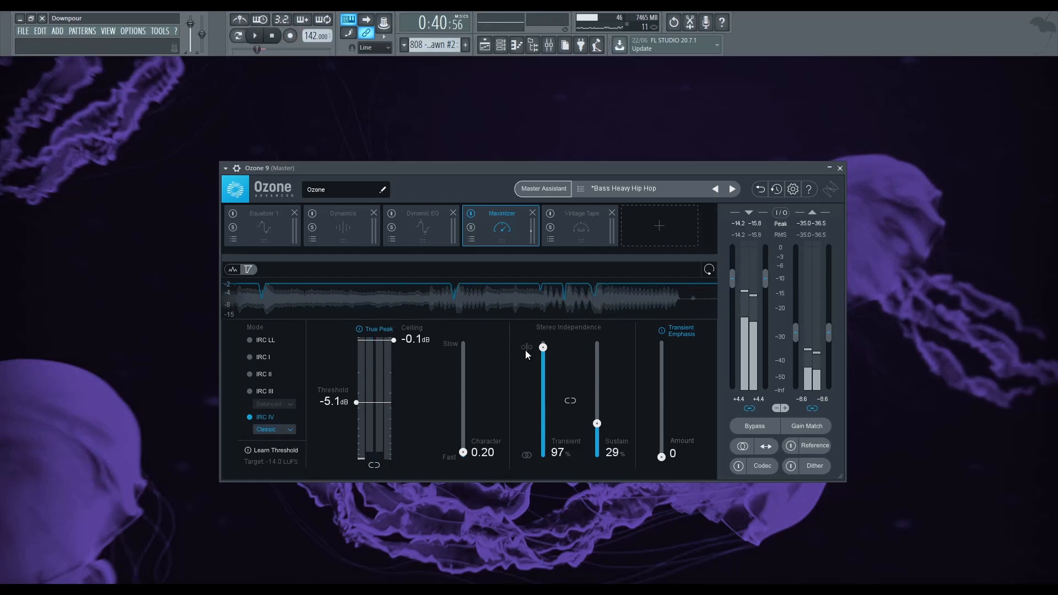
Step: Set Transient and Sustain stereo independence to 50% each and link the two sliders
left_click_drag(543, 348, 542, 379)
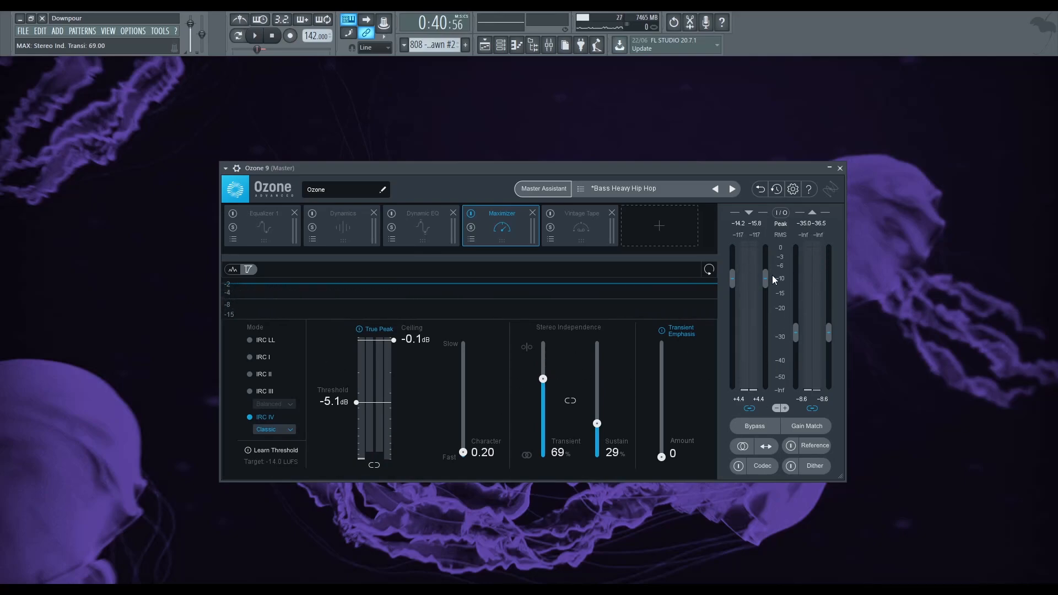
left_click_drag(543, 379, 533, 399)
left_click_drag(599, 422, 597, 399)
left_click(570, 401)
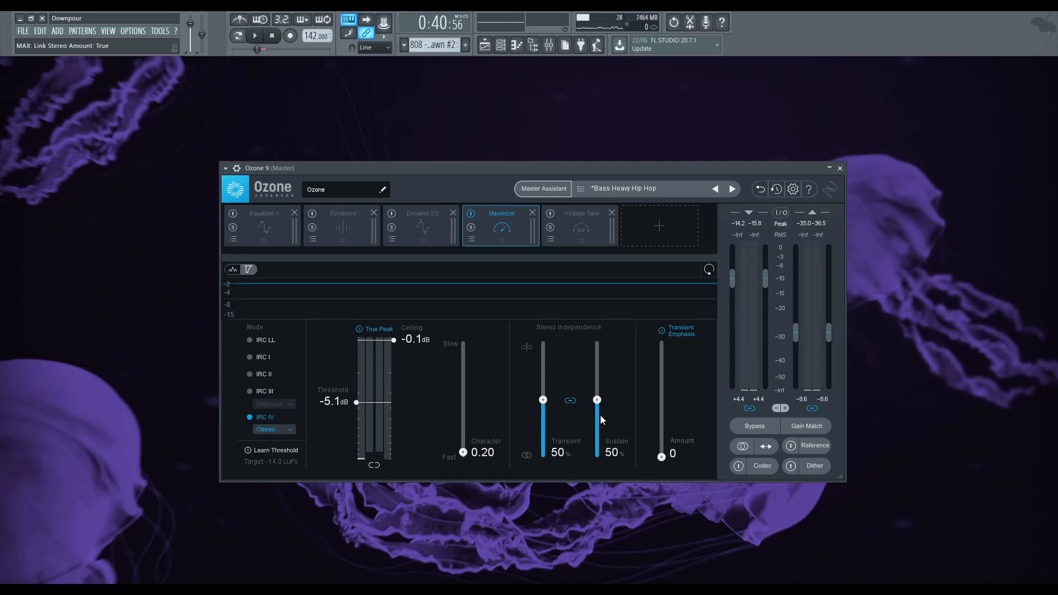
Step: Raise the Transient Emphasis amount through 89 to 169 and briefly audition the section
left_click(661, 331)
left_click_drag(666, 463, 664, 407)
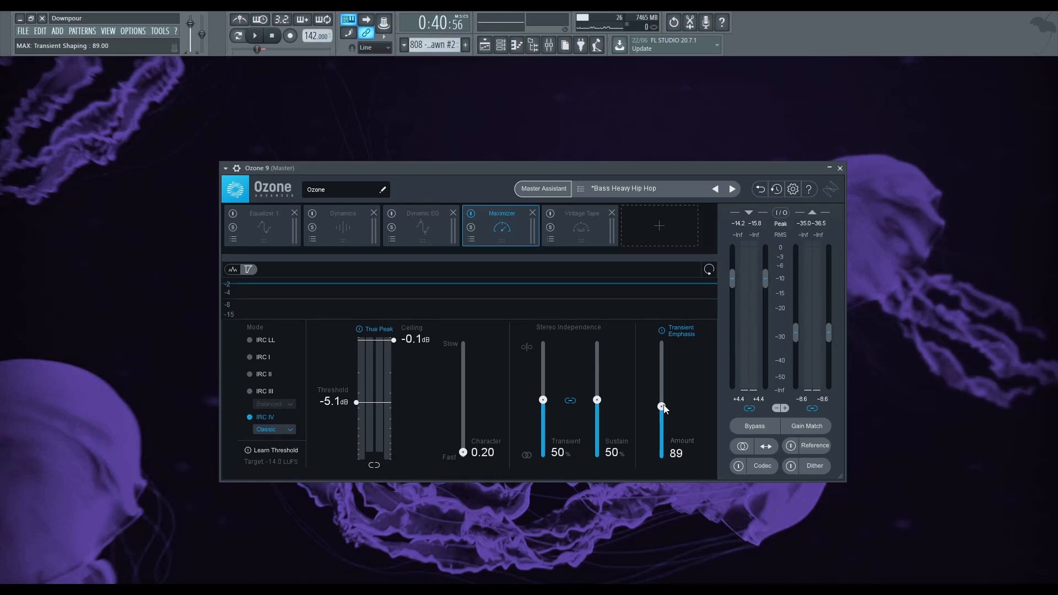
left_click_drag(663, 405, 664, 363)
left_click(256, 36)
left_click(273, 36)
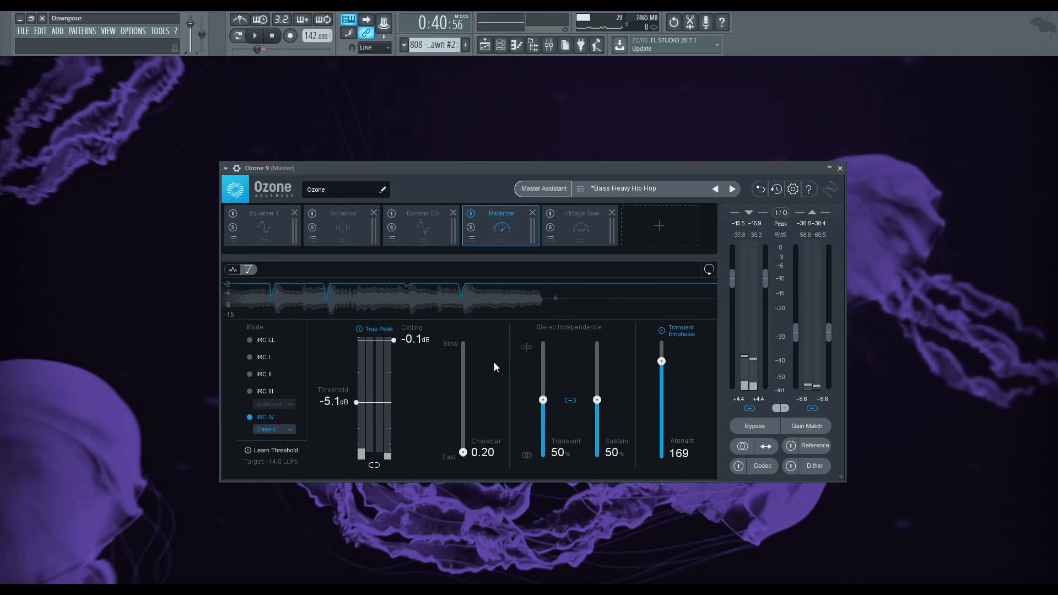
Step: Raise the Threshold to -4.2 dB and lower the Transient Emphasis amount through 121 to 75
left_click_drag(333, 401, 332, 389)
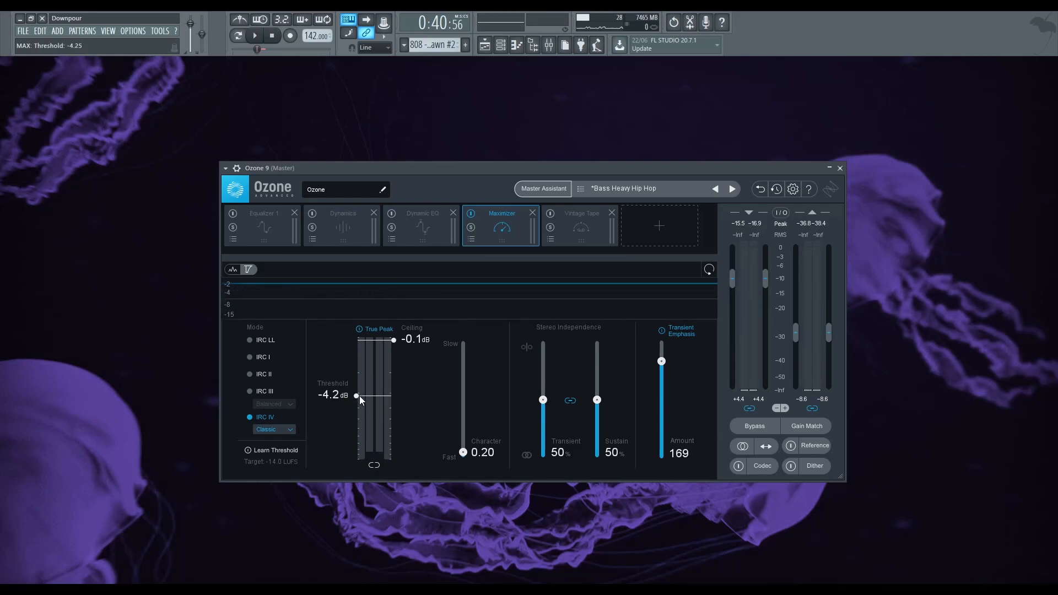
left_click_drag(661, 362, 665, 385)
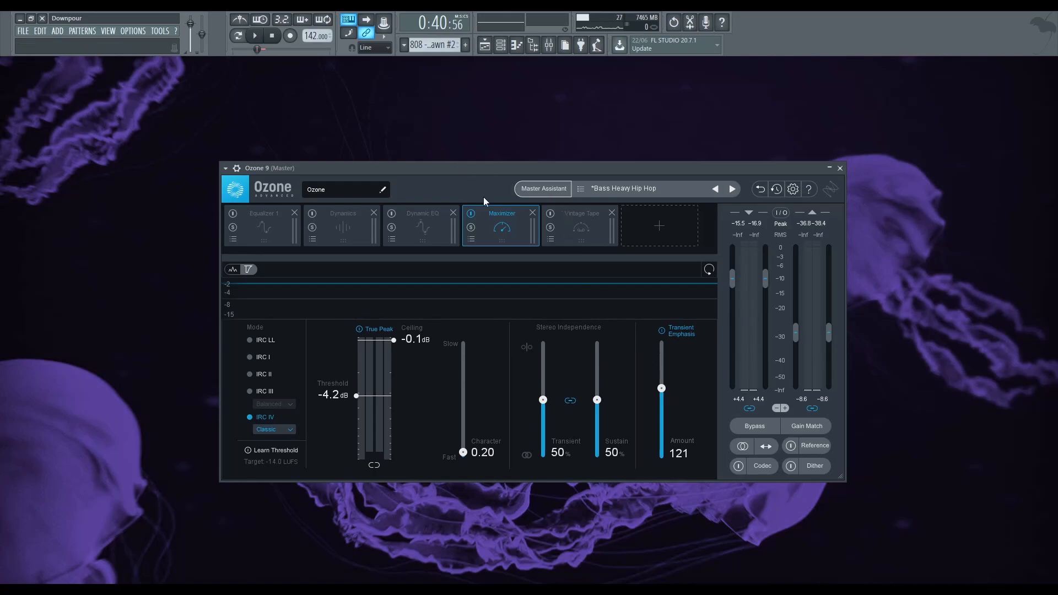
left_click_drag(661, 389, 663, 420)
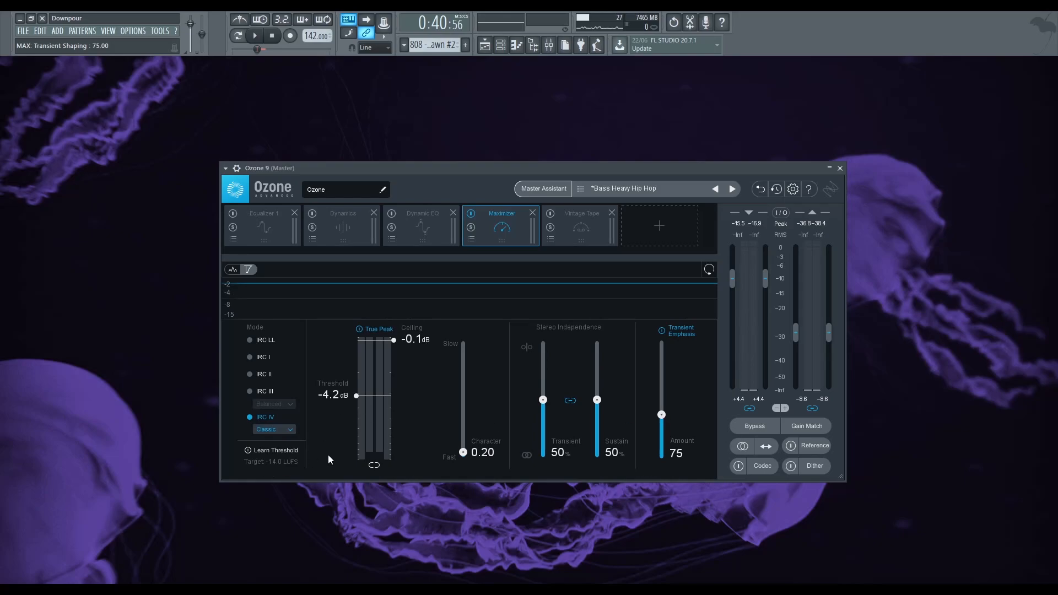
Step: Turn on Learn Threshold with the -14.0 LUFS target, and switch it back off
left_click(247, 451)
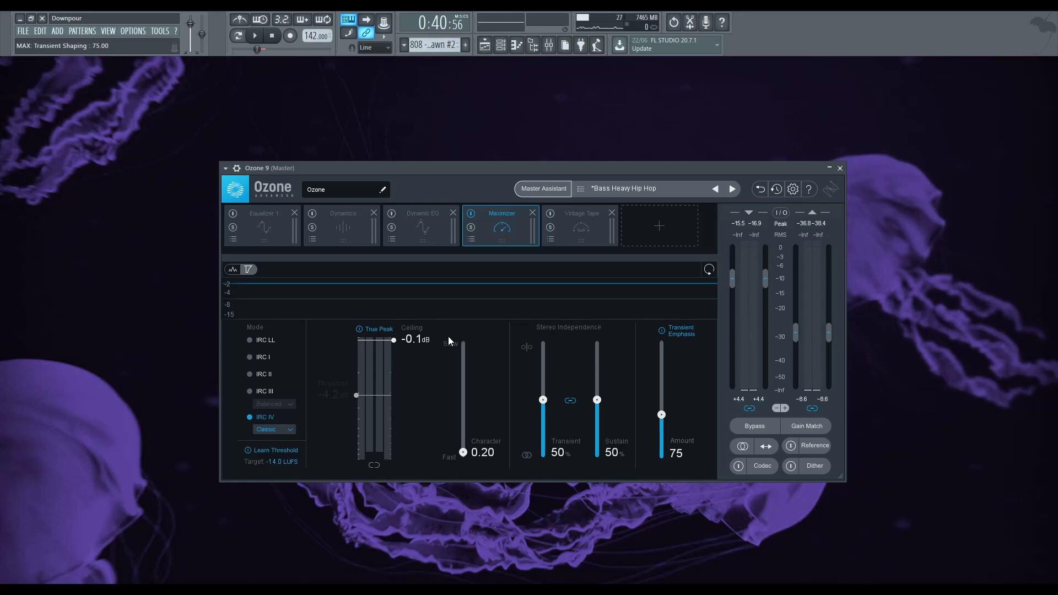
left_click(252, 449)
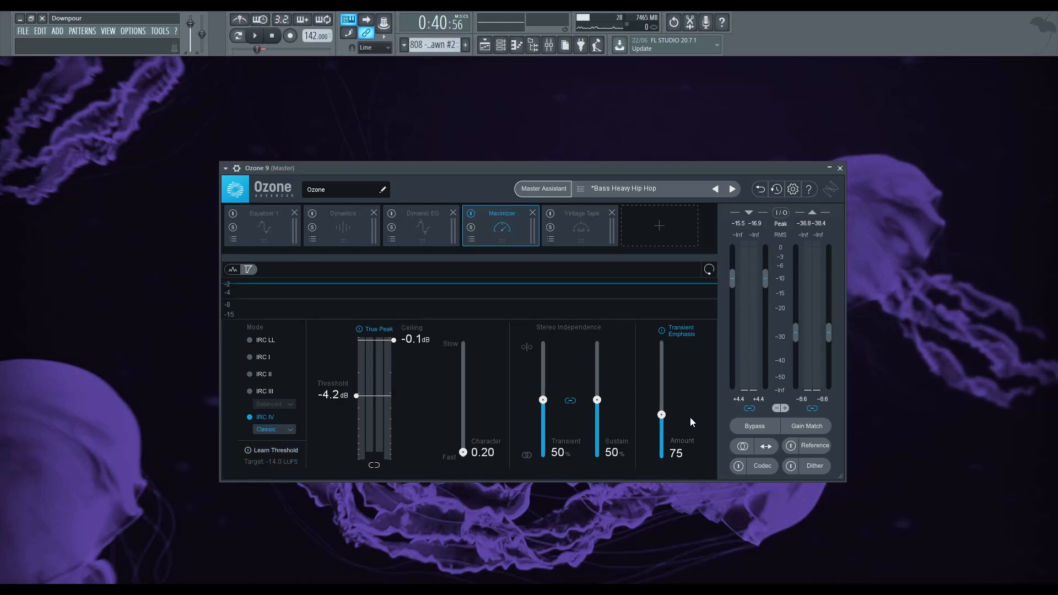
Step: Audition the section with the Threshold at -4.0 dB and -4.2 dB, and settle on -3.5 dB
mouse_move(356, 396)
left_mouse_down()
mouse_move(362, 464)
mouse_move(347, 395)
left_mouse_up()
left_click(255, 35)
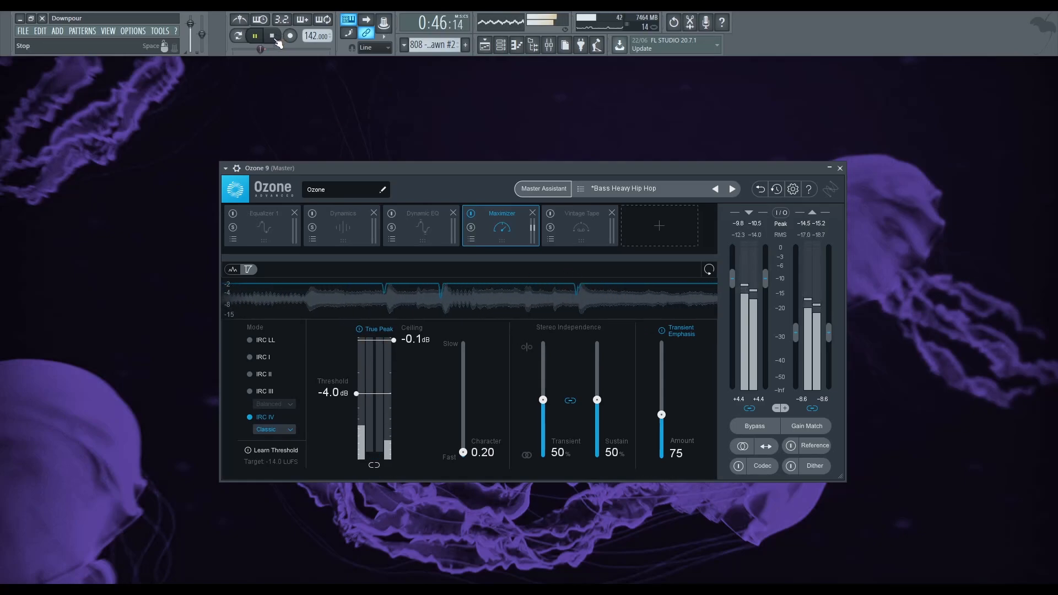
left_click_drag(356, 394, 358, 398)
mouse_move(392, 340)
left_mouse_down()
mouse_move(388, 358)
mouse_move(386, 338)
left_mouse_up()
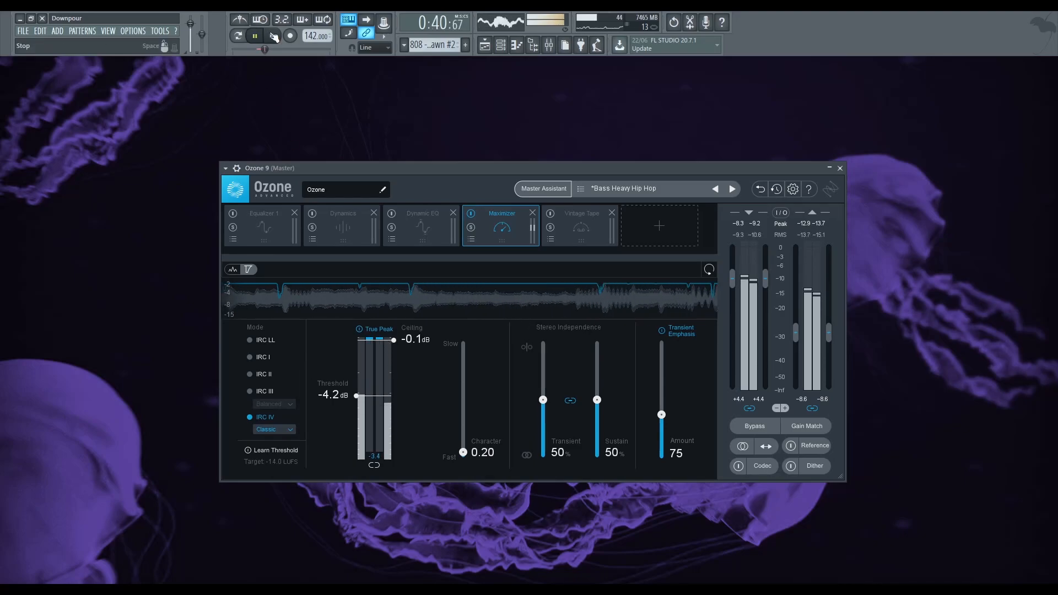
left_click_drag(356, 394, 357, 388)
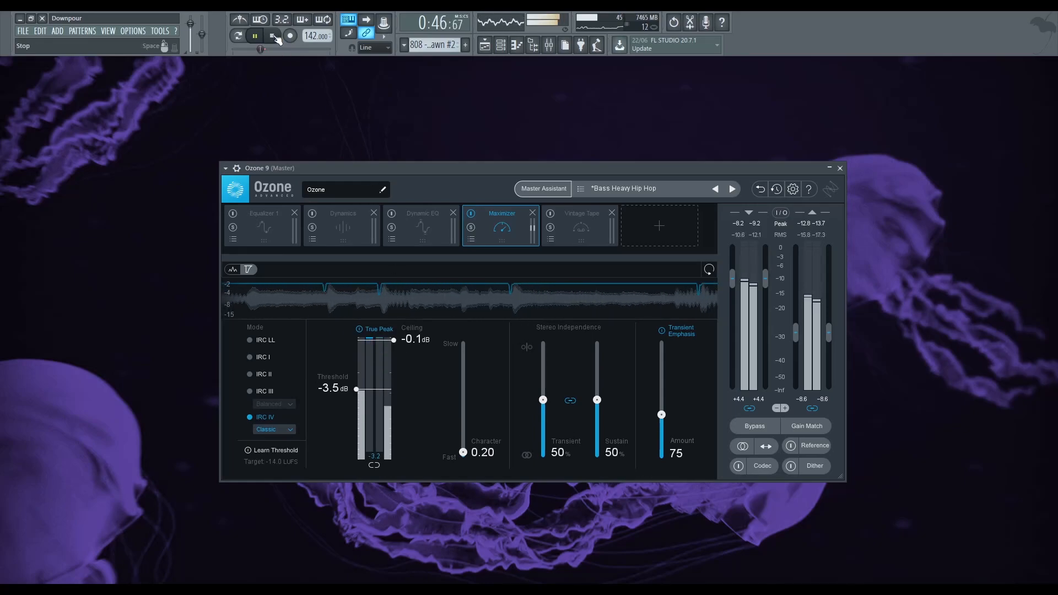
key("space")
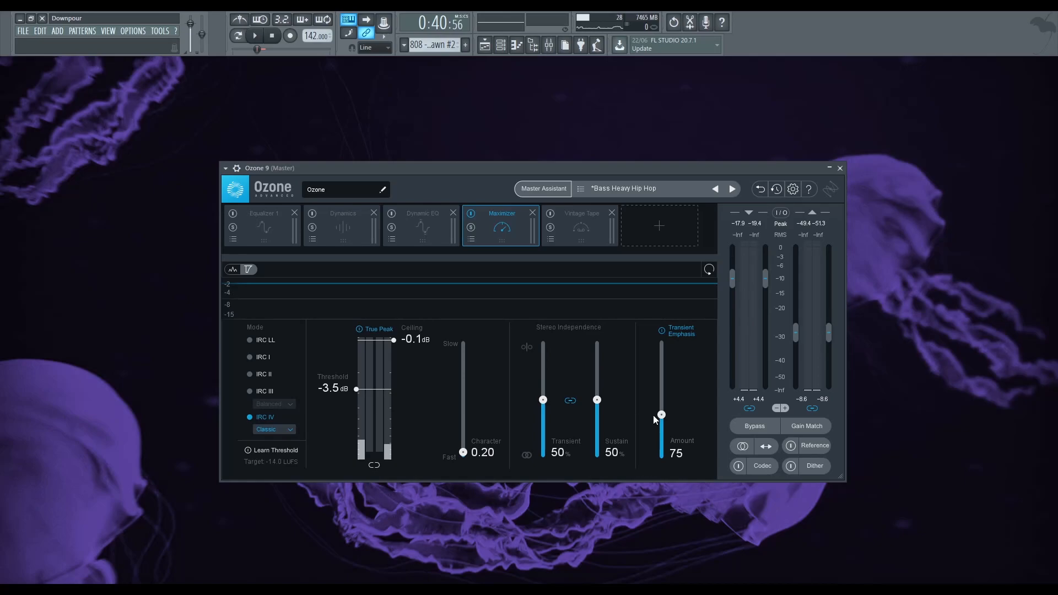
Step: Move the Ozone 9 window aside and lower the Transient Emphasis amount to 30
left_click_drag(578, 165, 512, 161)
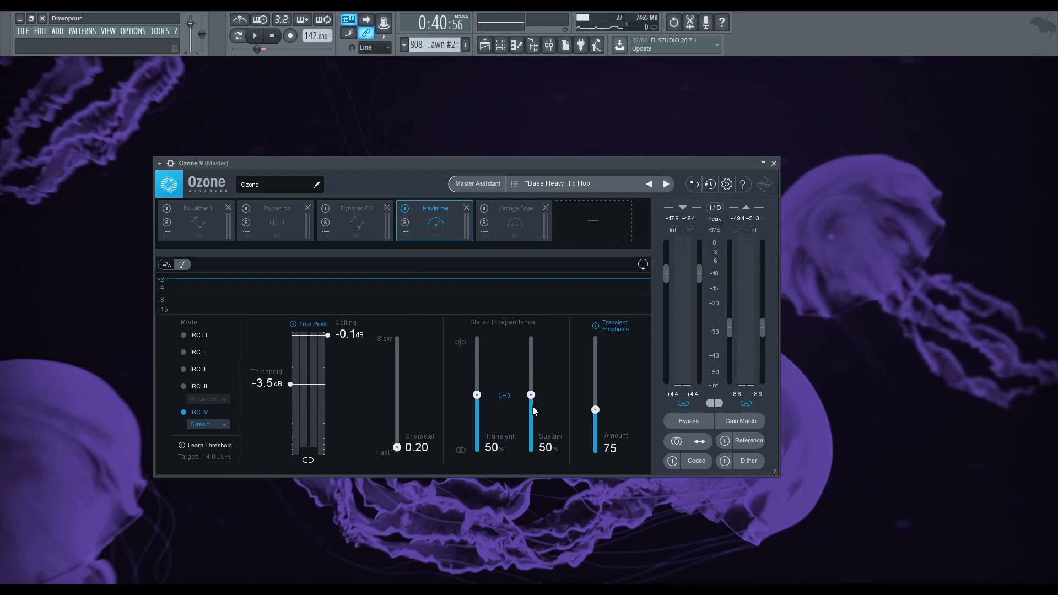
left_click_drag(595, 410, 591, 418)
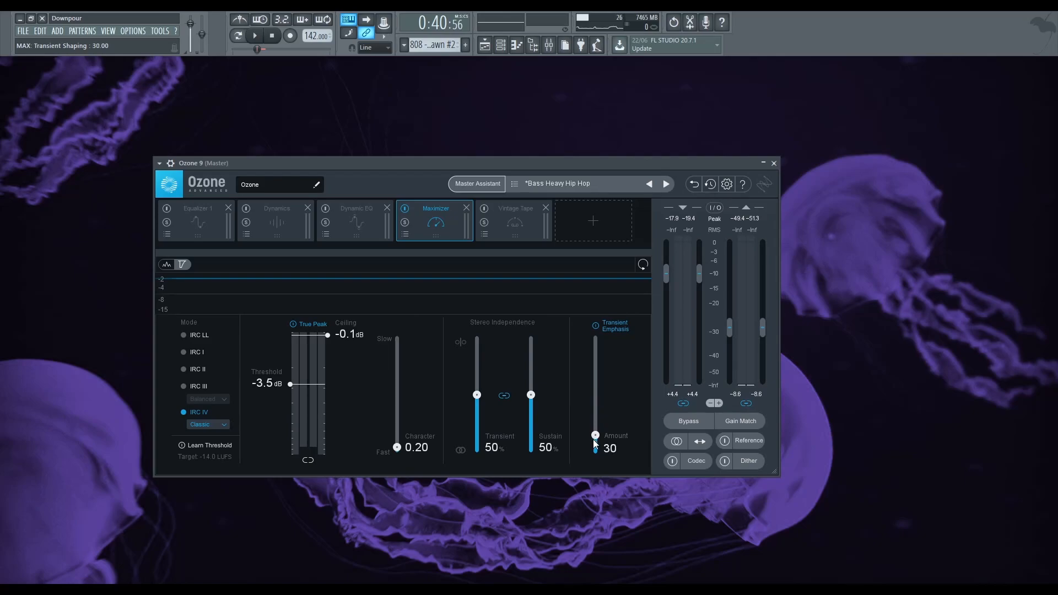